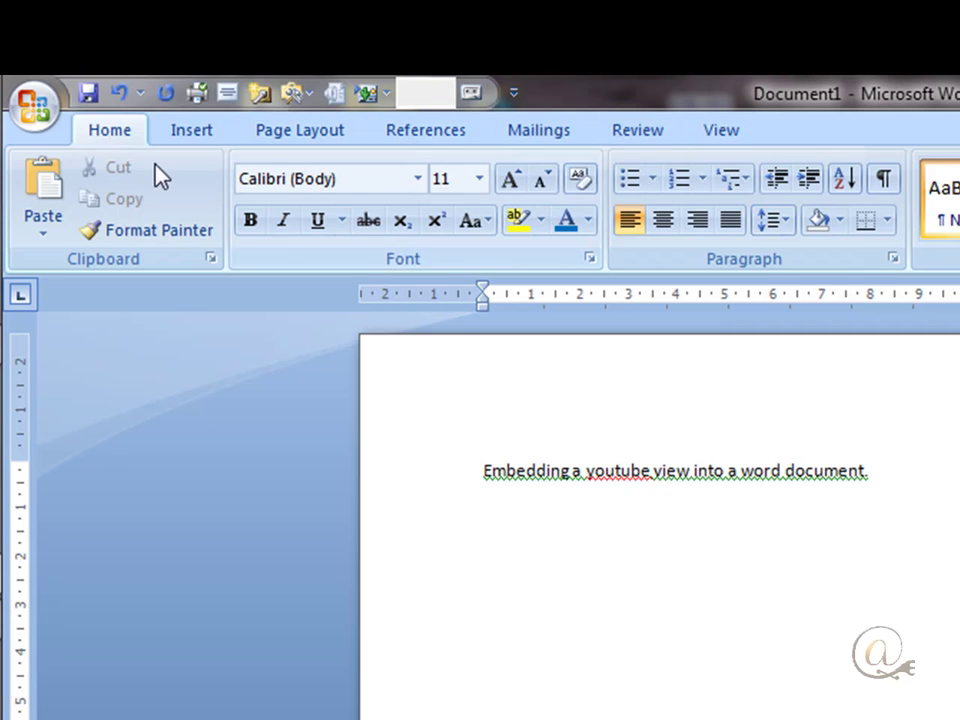
Enable the Developer tab in the Ribbon through the Word Options and confirm.
click(27, 115)
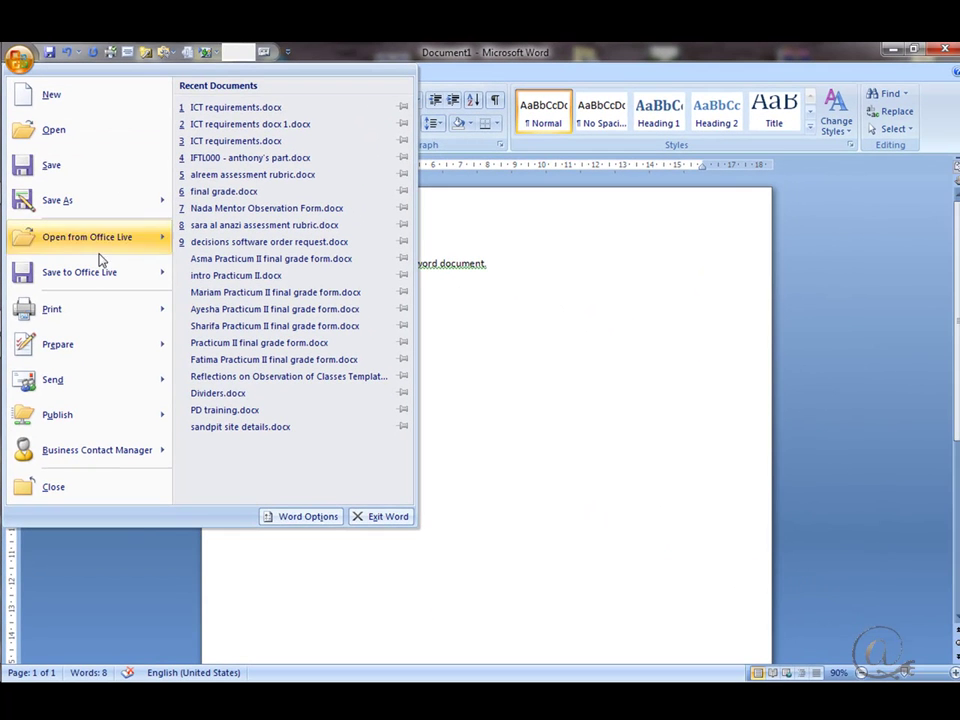
click(310, 517)
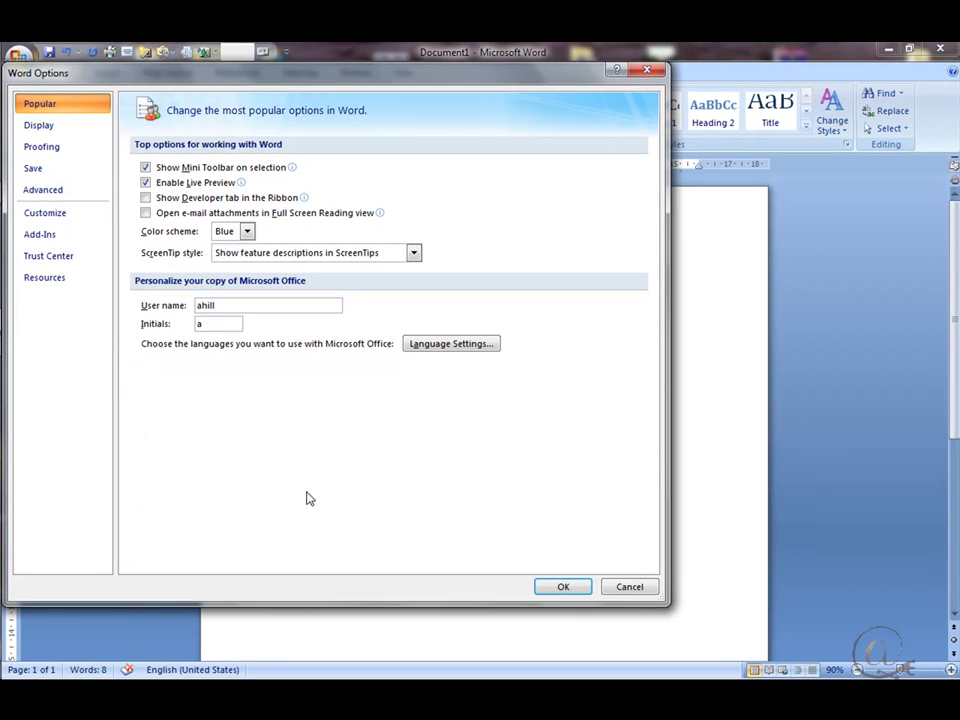
click(145, 199)
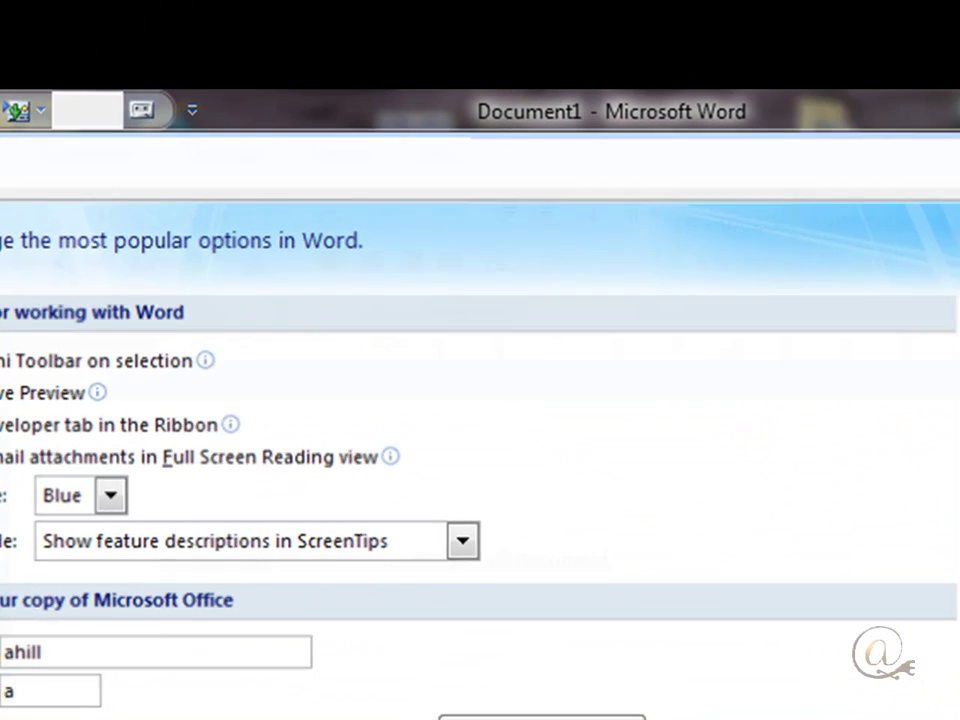
key(Return)
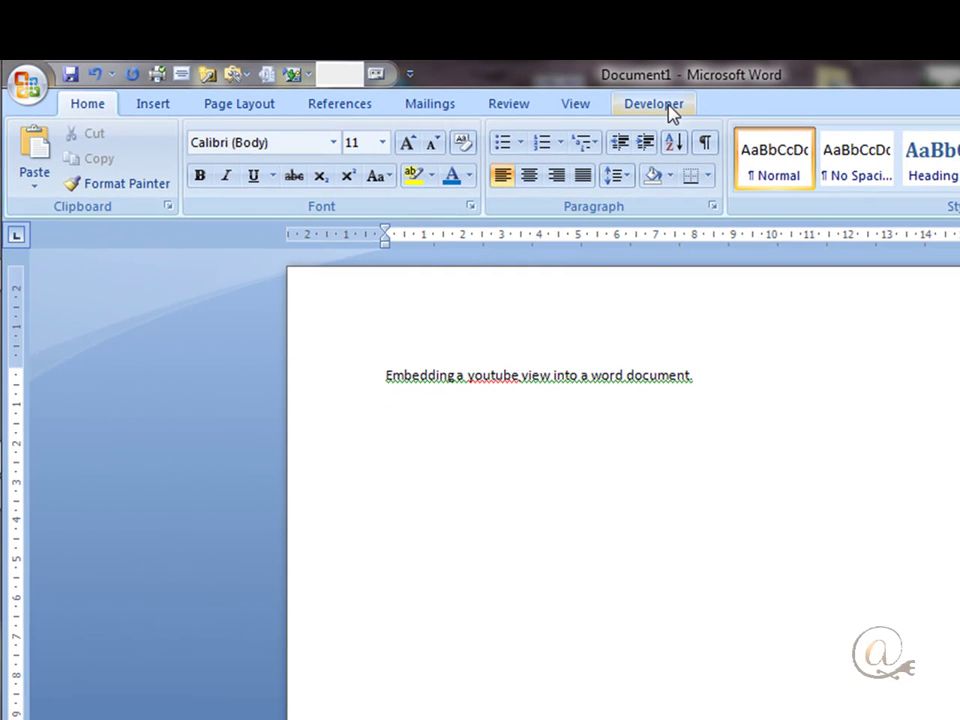
Insert a Shockwave Flash Object control below the text line from the additional ActiveX controls.
click(668, 106)
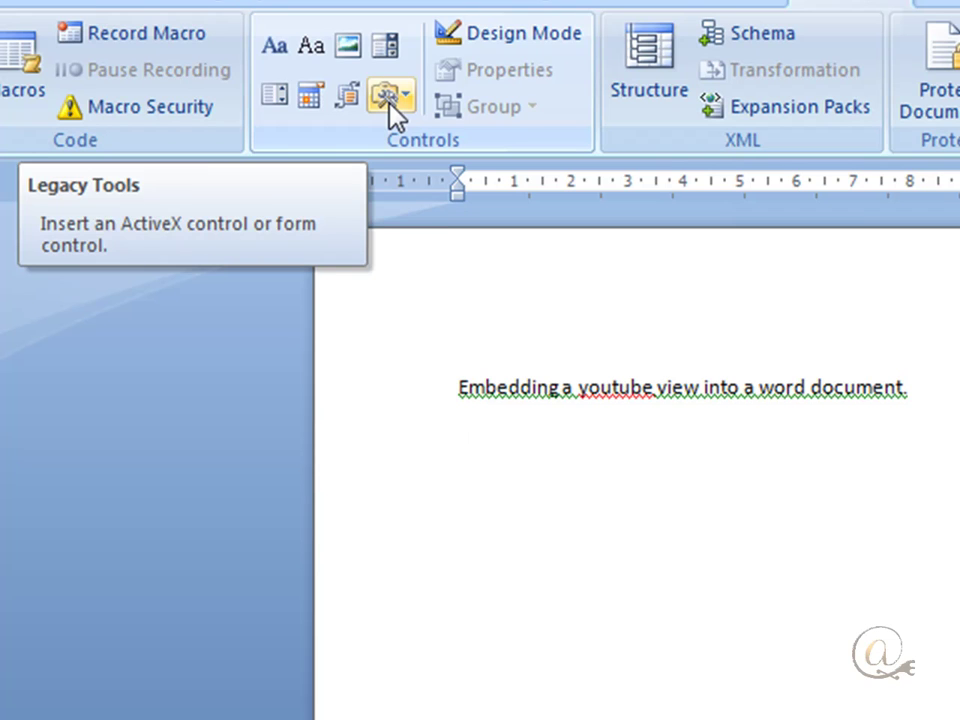
click(390, 100)
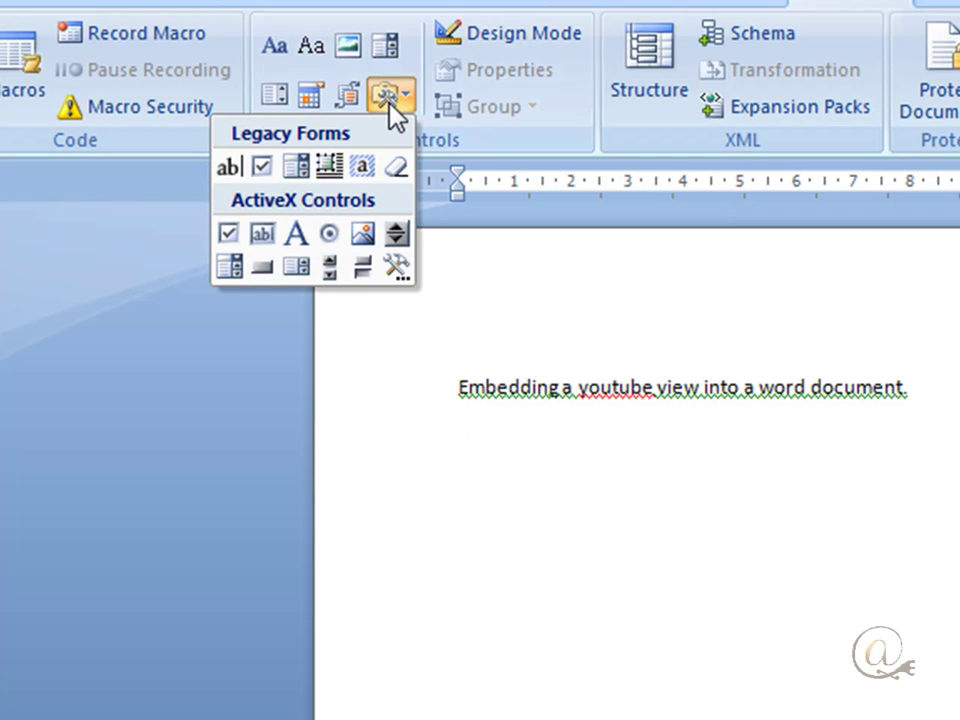
click(396, 268)
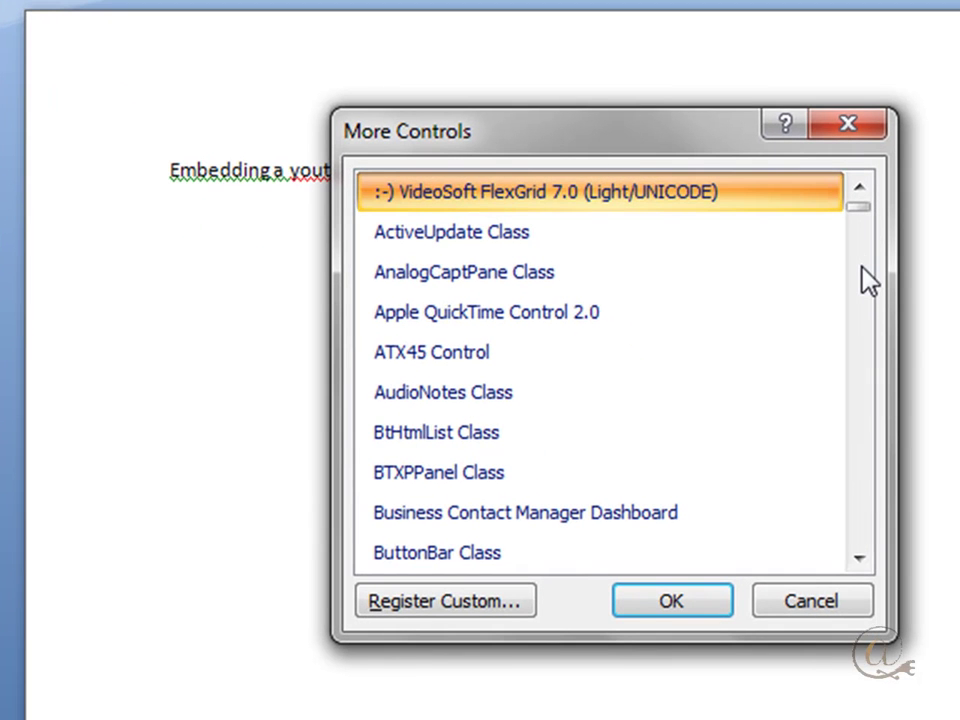
key(s)
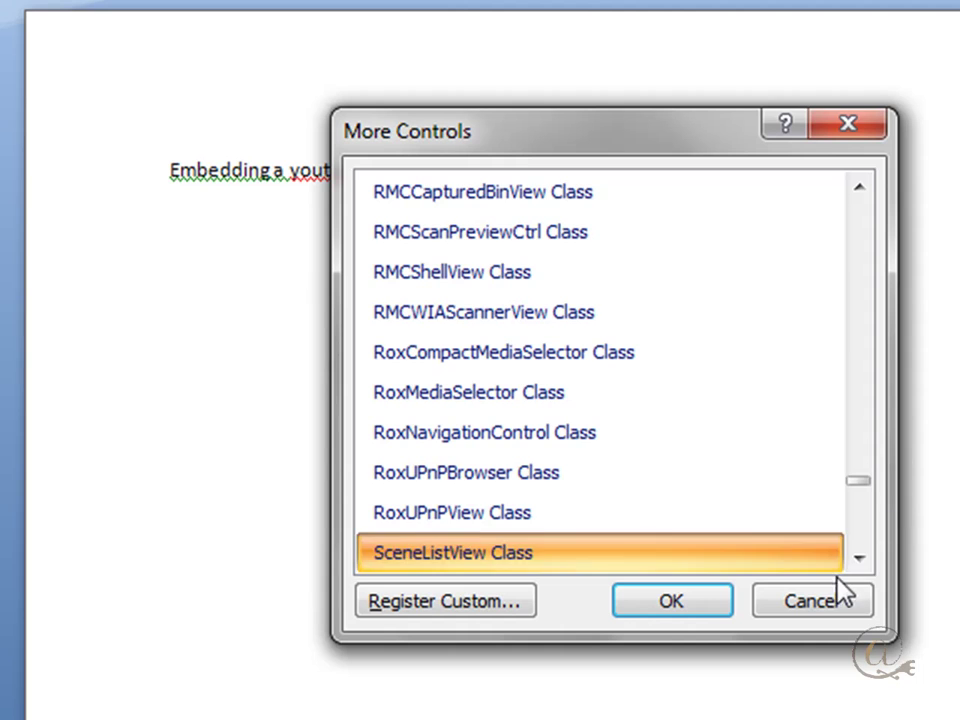
click(859, 557)
click(859, 557)
click(859, 557)
click(859, 557)
drag(859, 557, 859, 557)
click(478, 223)
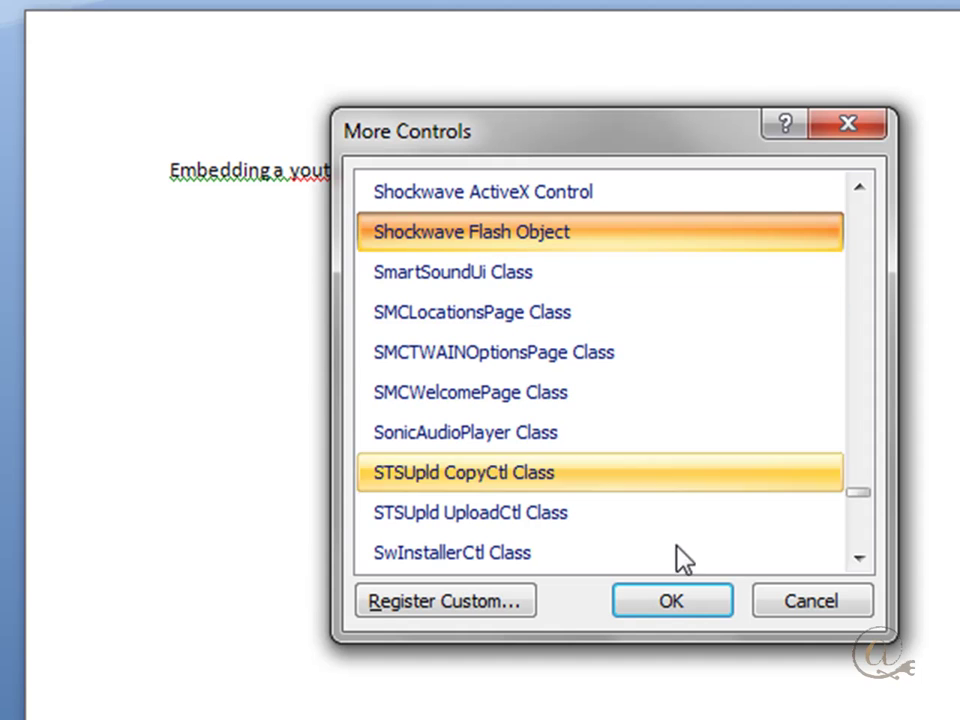
click(680, 603)
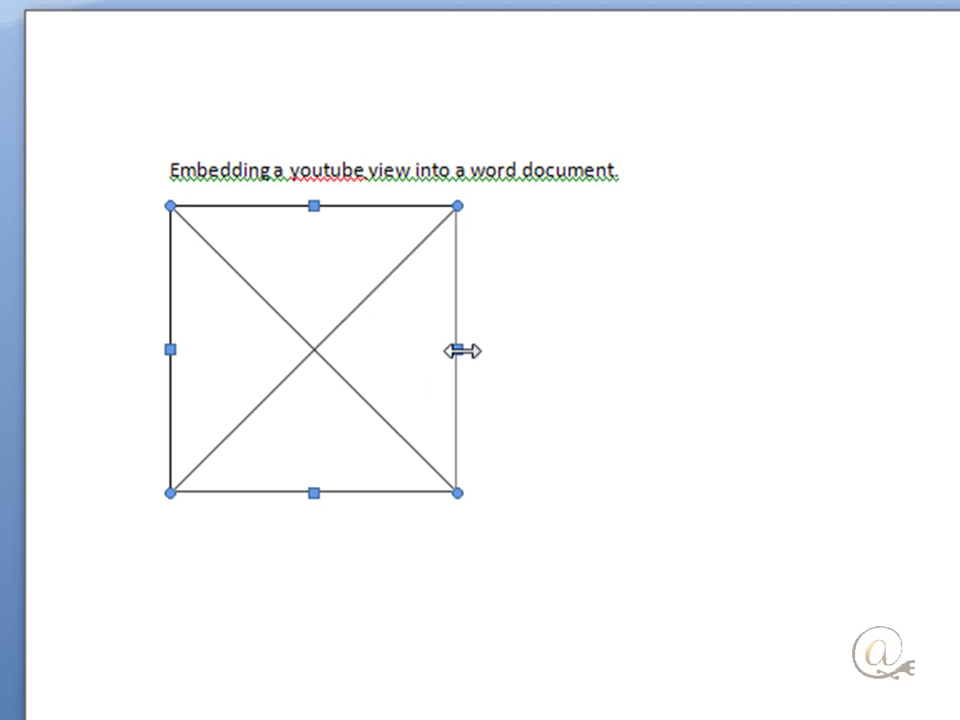
Widen the Flash object to a width of about 216 and move it right, under the end of the text line.
drag(460, 347, 600, 347)
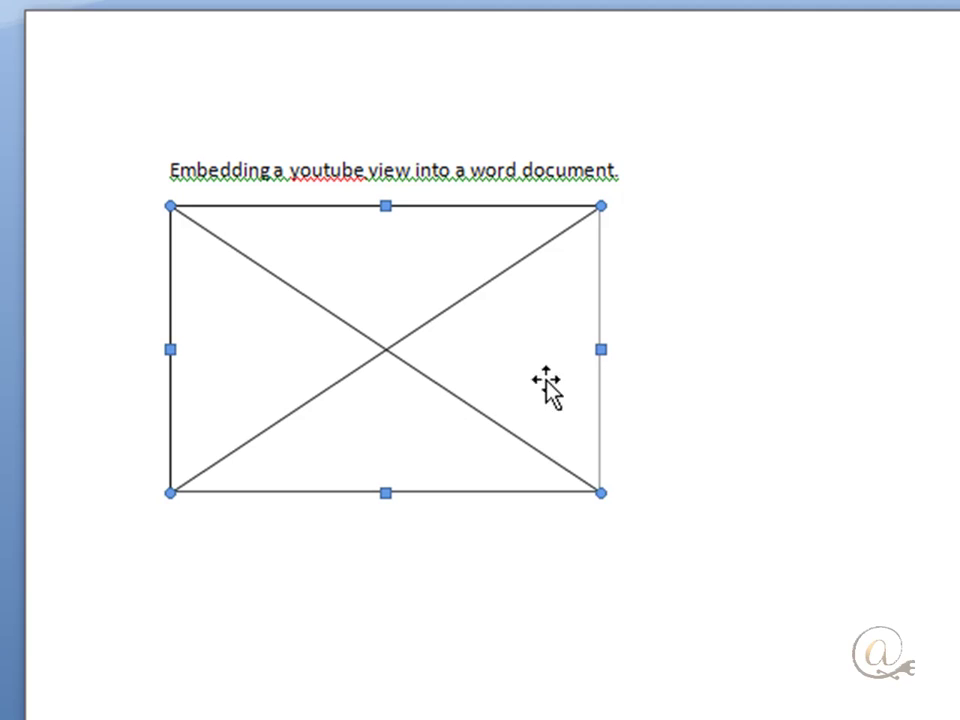
drag(312, 372, 531, 354)
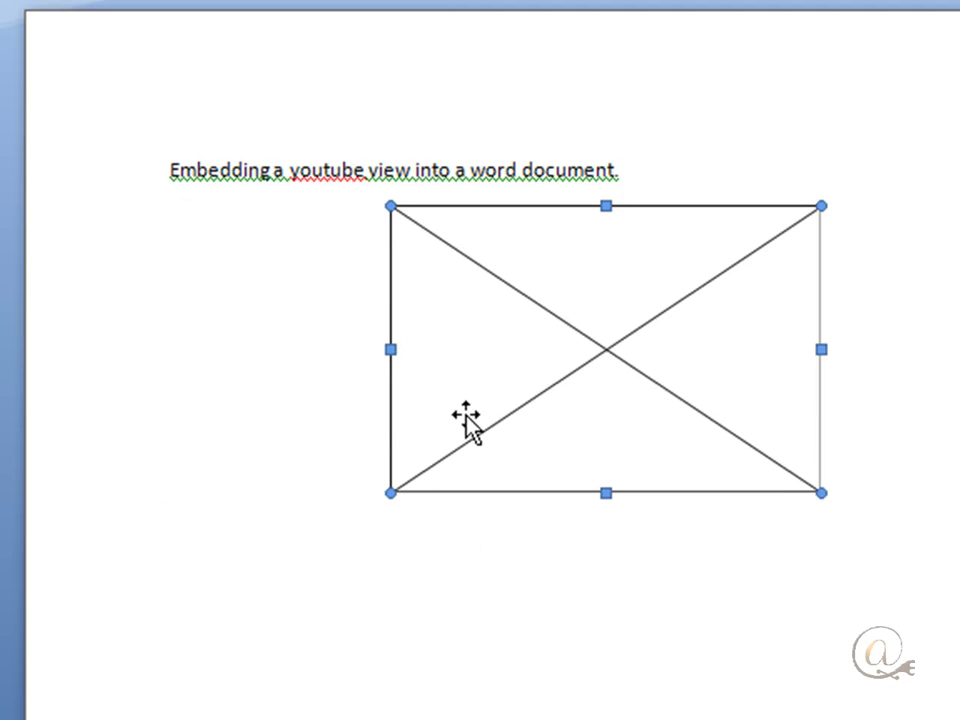
Open the Flash object's properties, then move the window into full view and widen it so long values fit.
right_click(548, 318)
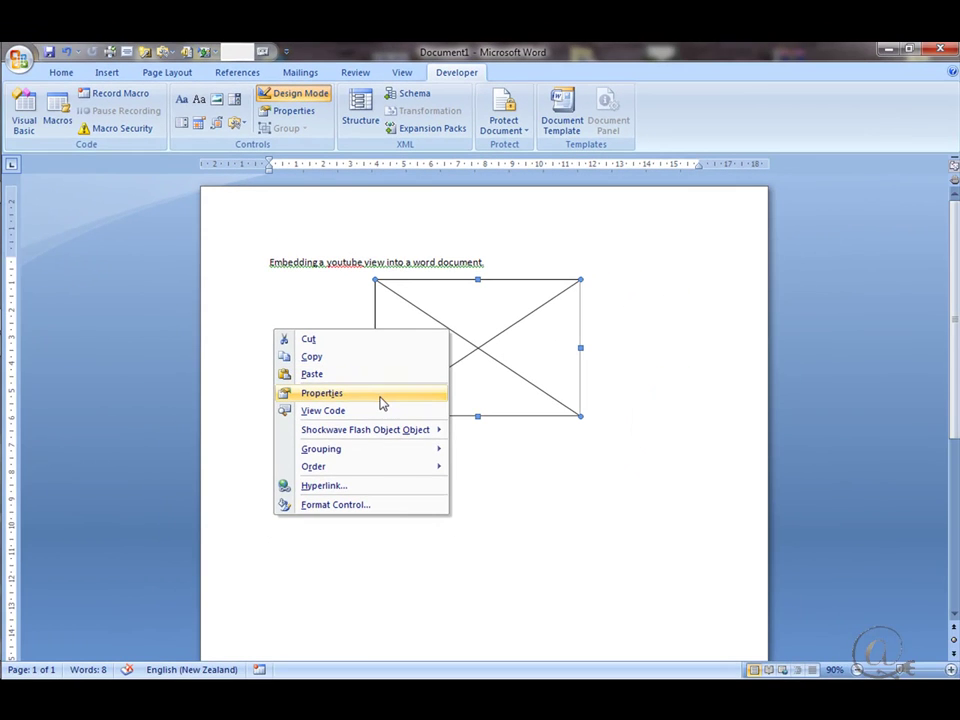
click(380, 396)
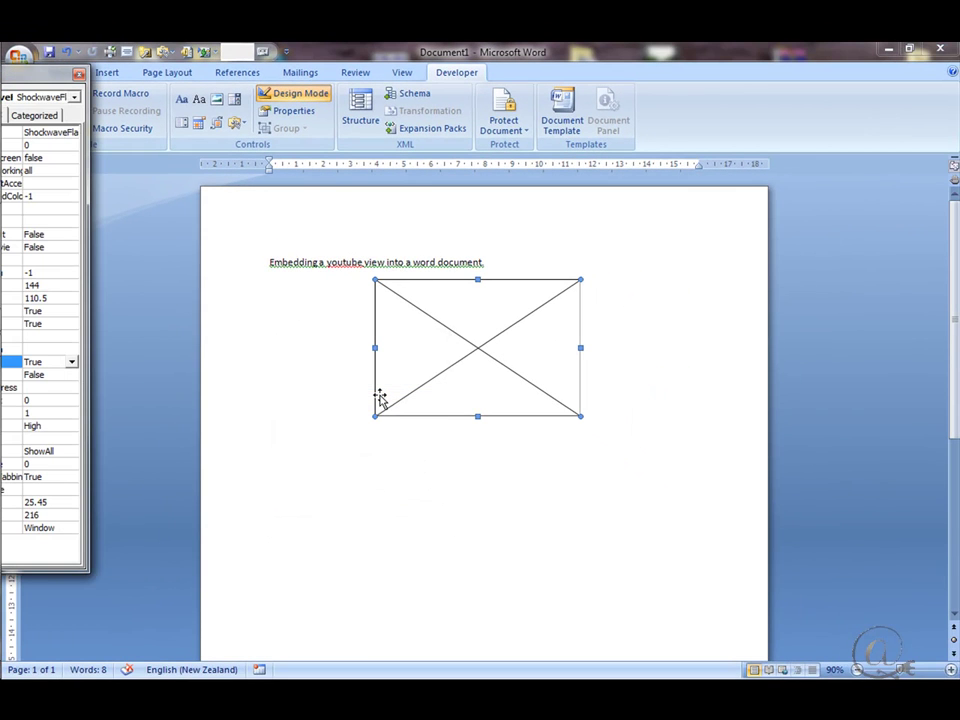
drag(37, 77, 291, 152)
drag(341, 329, 722, 333)
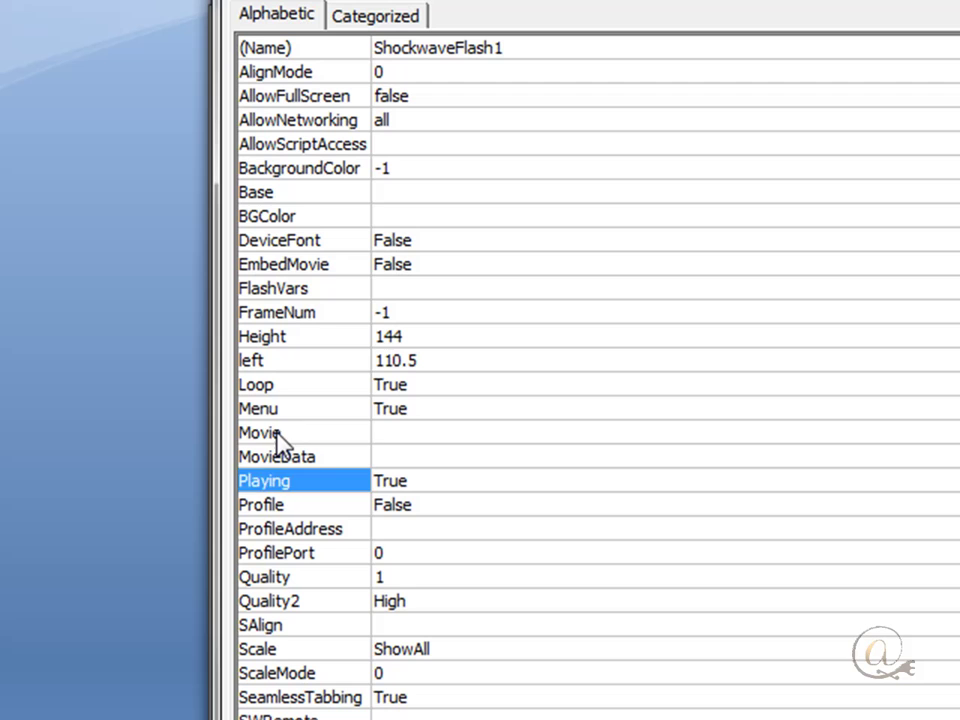
Copy the Broken Escalator video's YouTube address from the browser and paste it into the Flash object's Movie property.
click(237, 413)
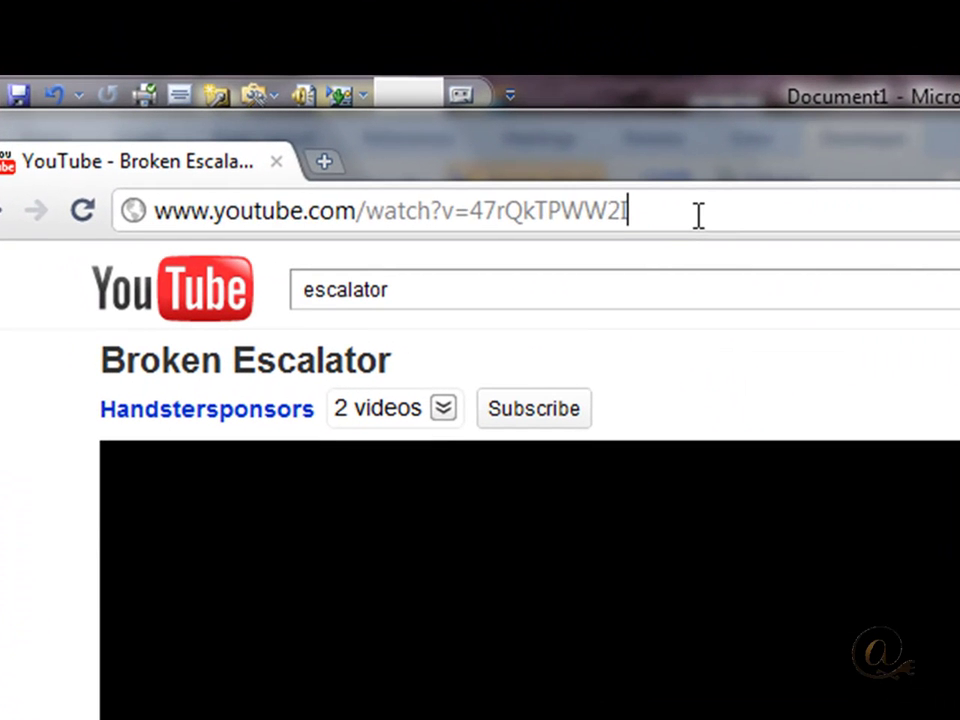
click(376, 110)
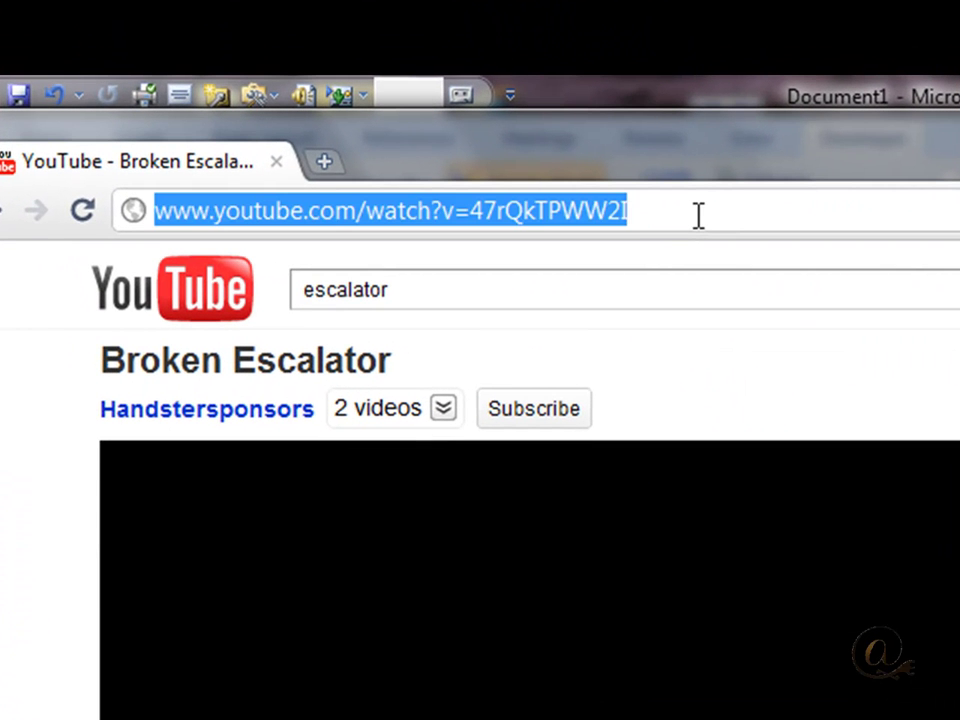
right_click(530, 222)
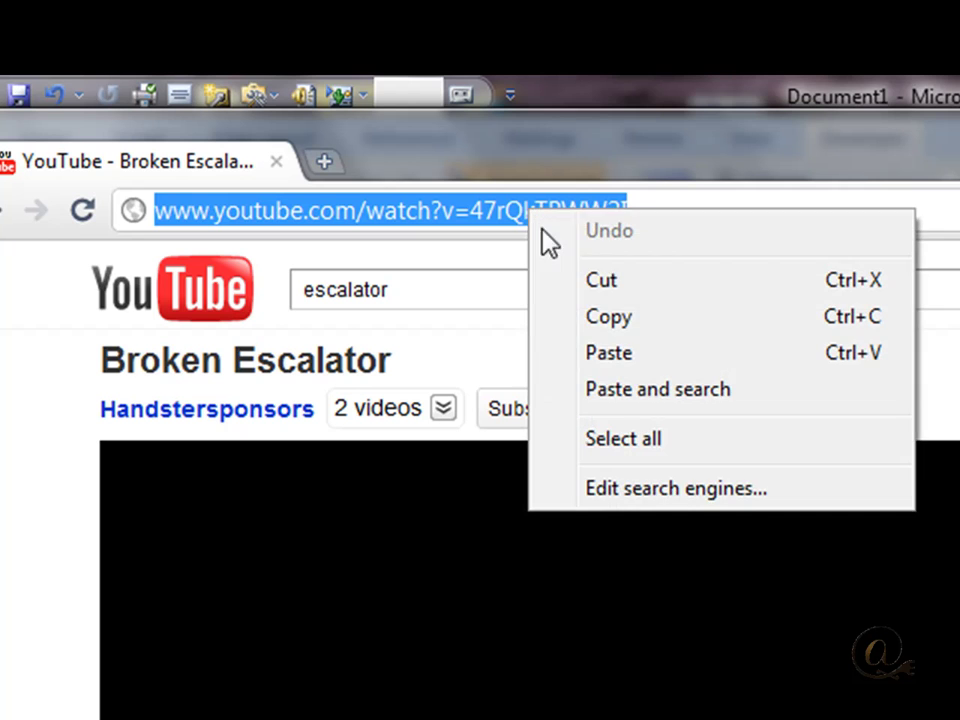
click(628, 328)
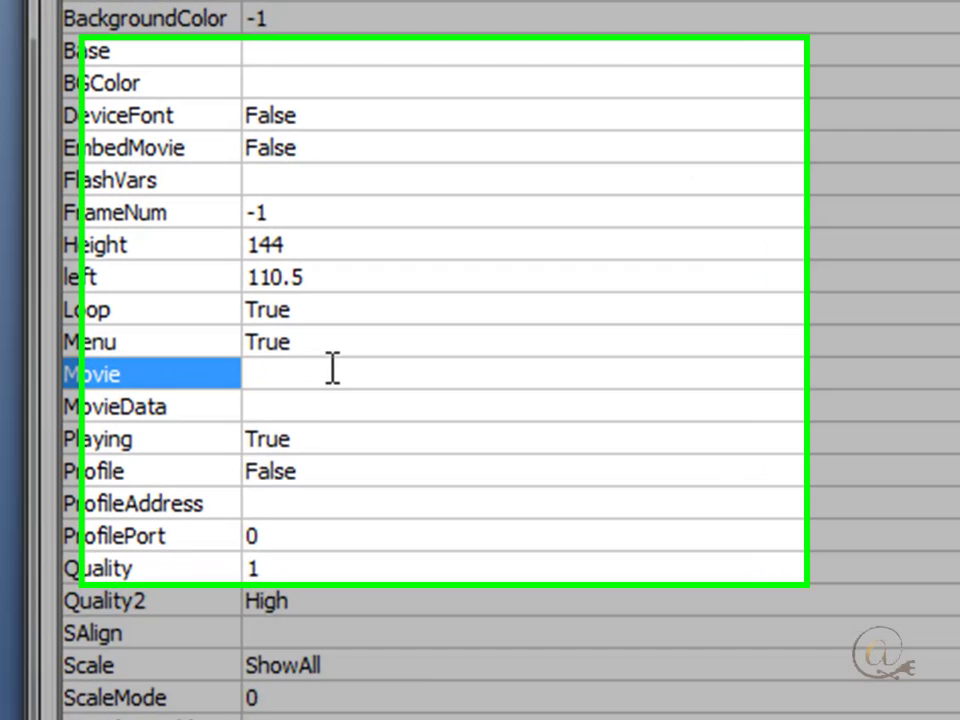
right_click(332, 328)
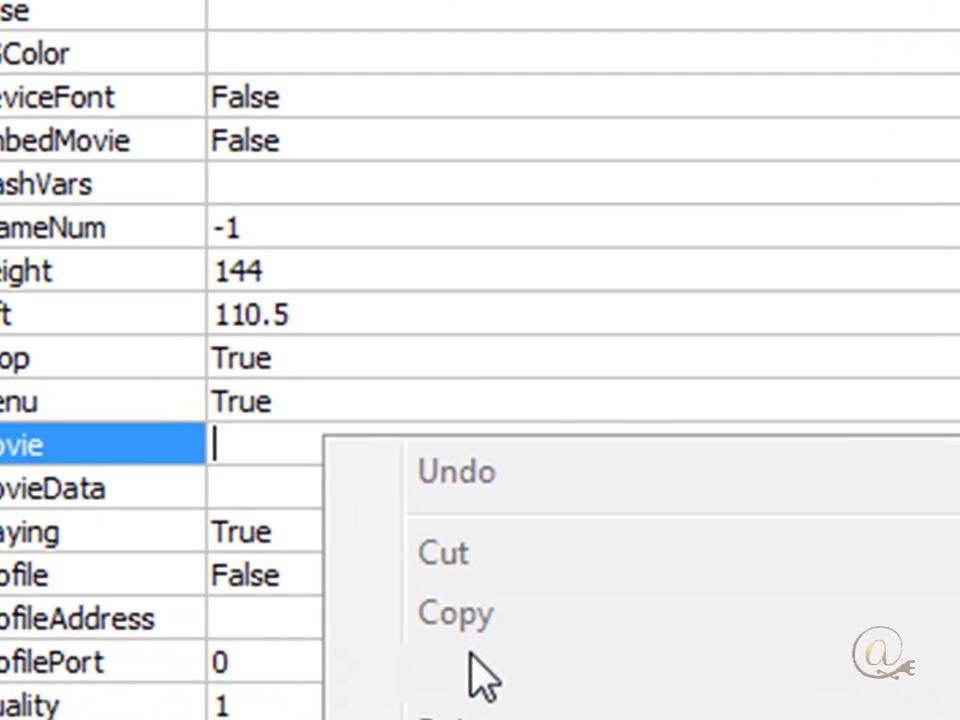
click(465, 672)
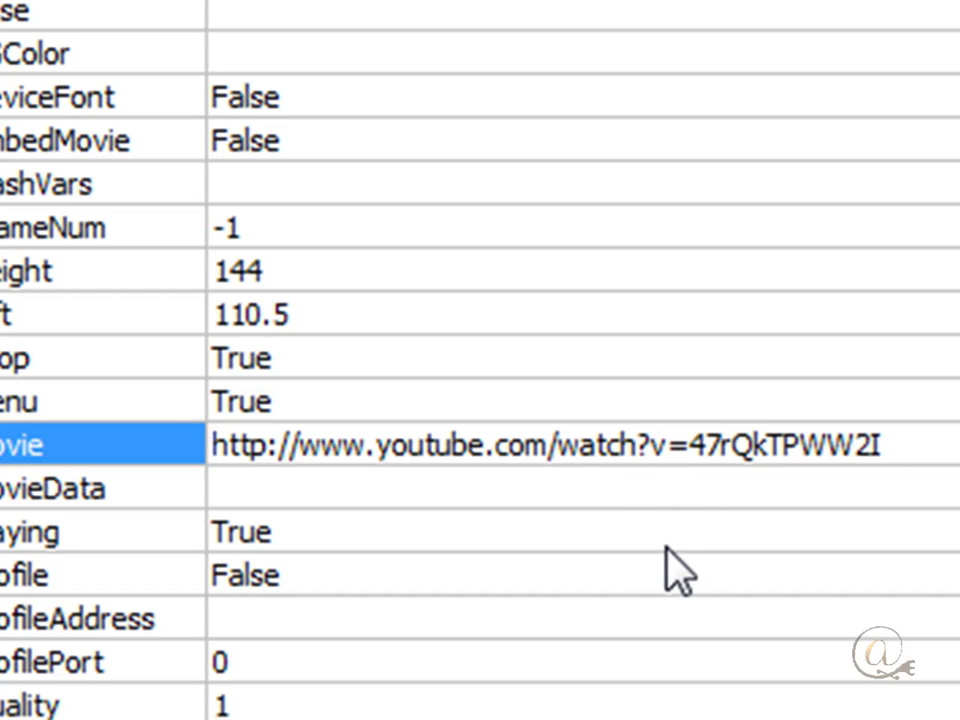
key(Right)
key(BackSpace)
key(BackSpace)
key(BackSpace)
key(BackSpace)
key(BackSpace)
key(BackSpace)
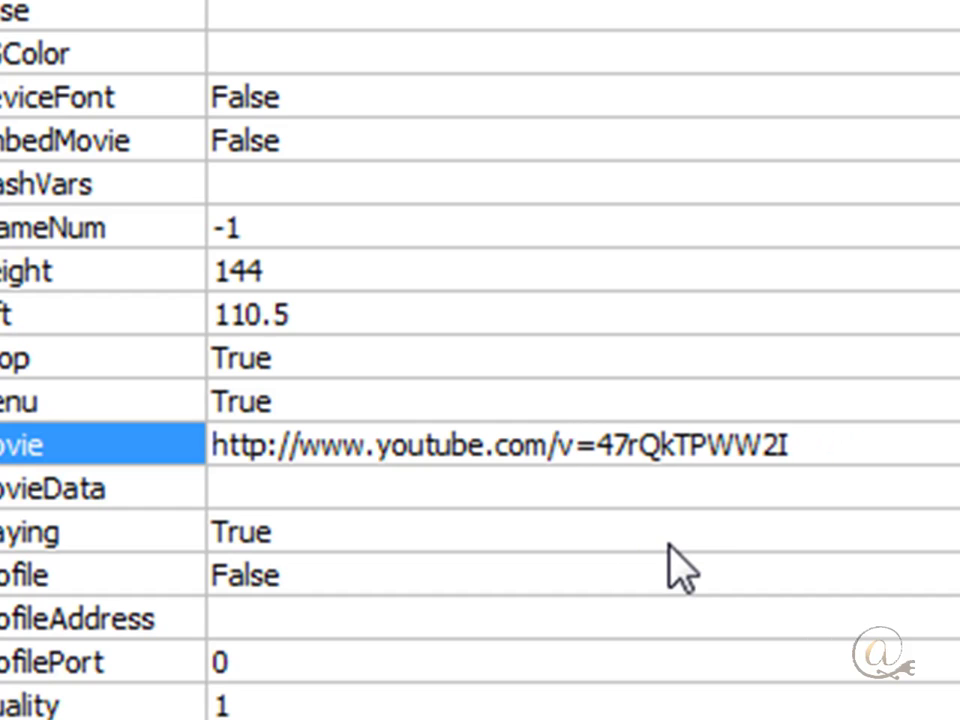
key(Right)
text(/)
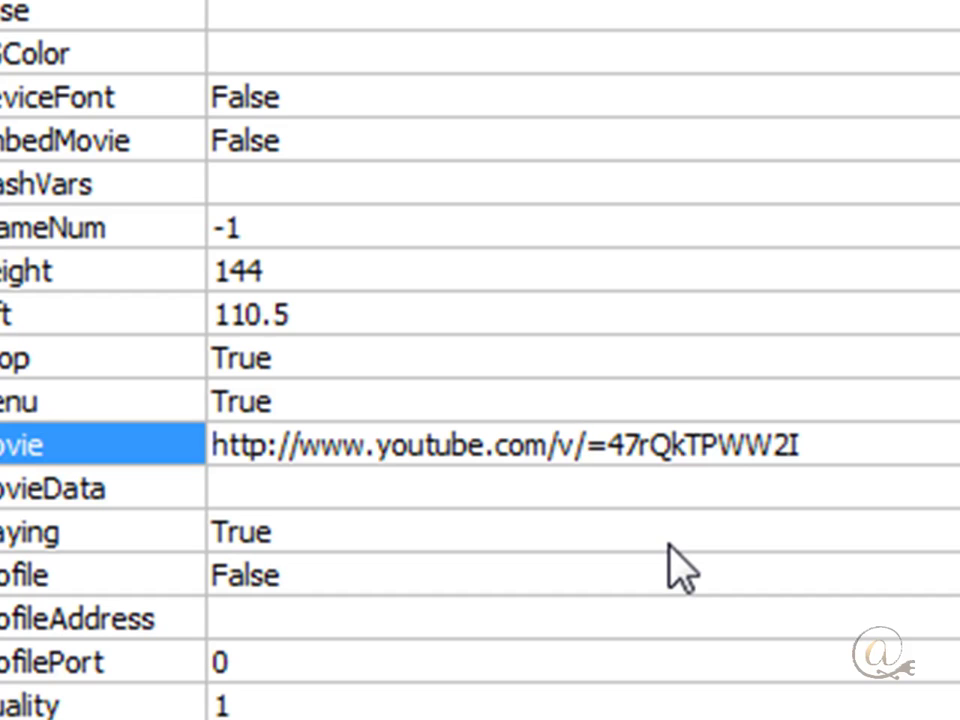
key(Delete)
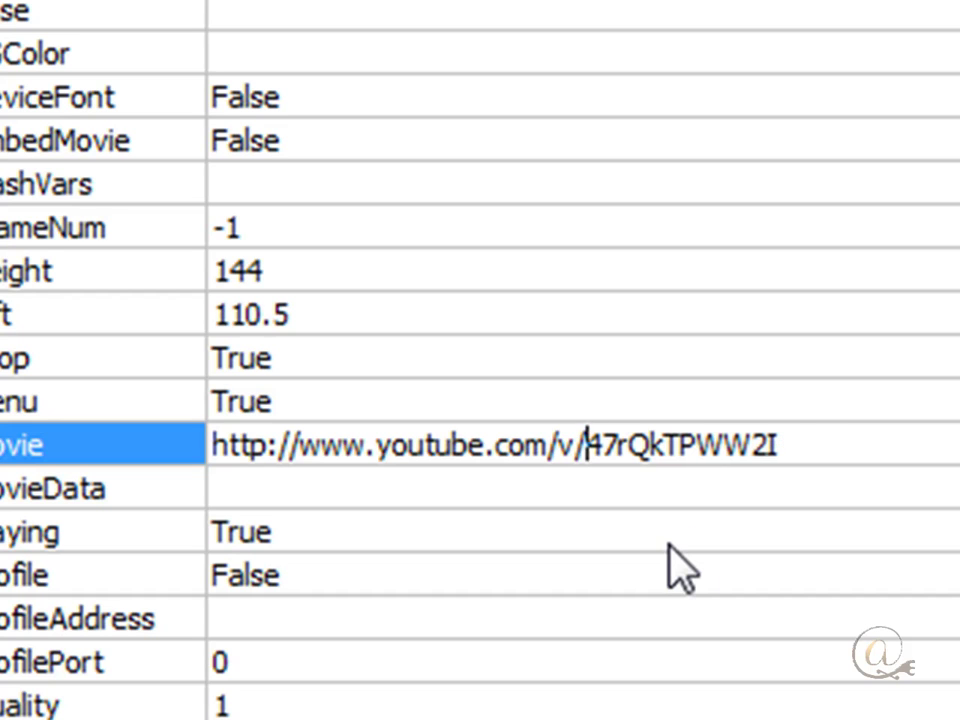
click(783, 440)
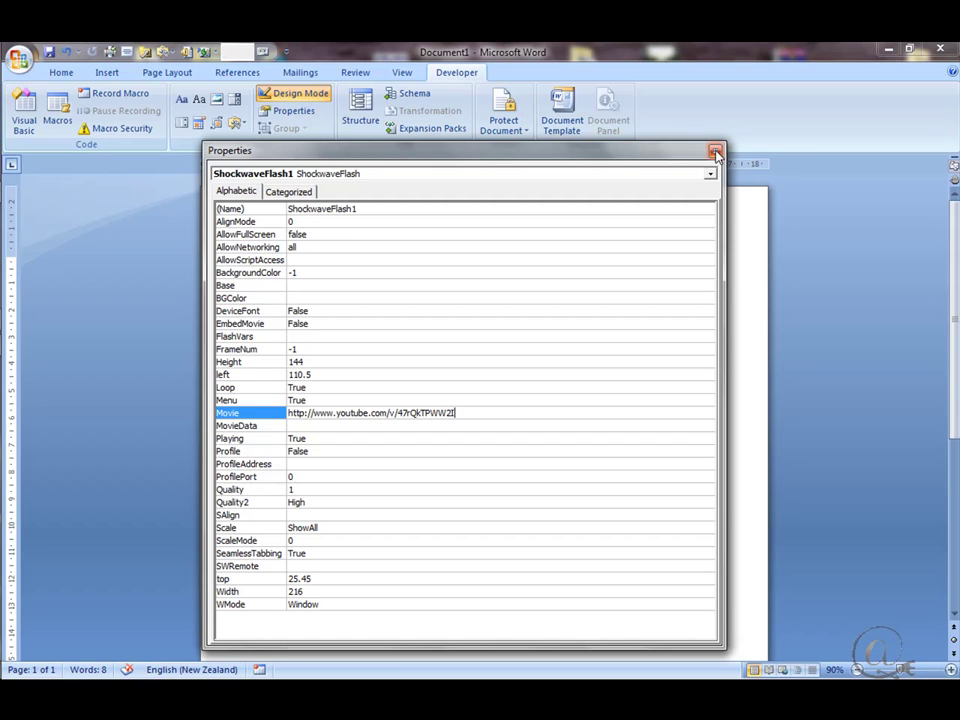
click(715, 151)
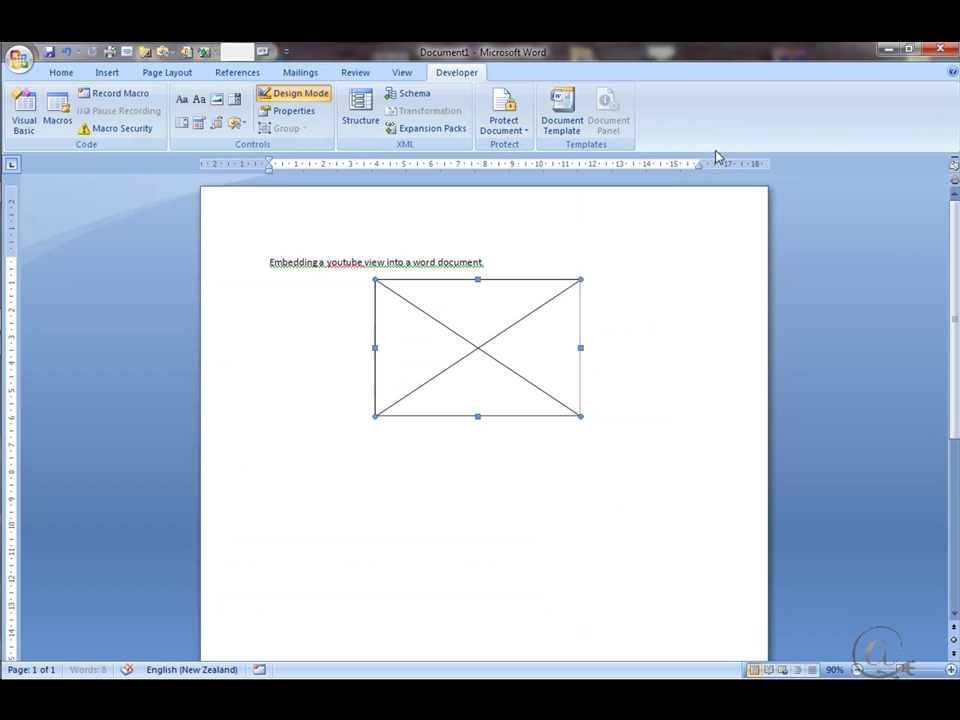
Deselect the Flash object and save the document in the Documents library as Embedding a youtube view into a word document.docx.
click(542, 523)
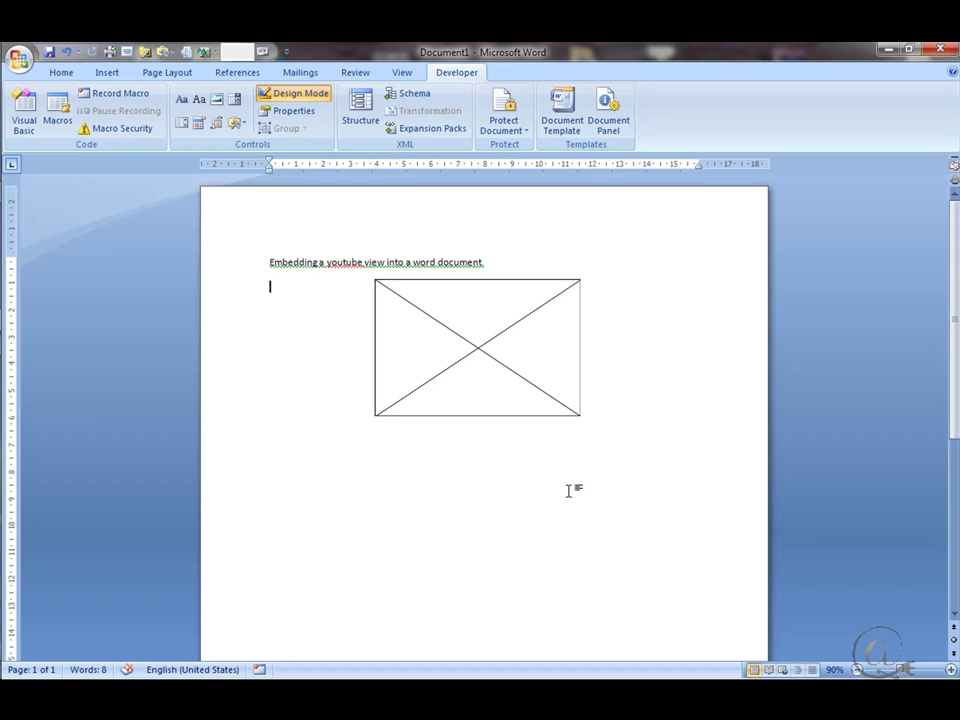
key(ctrl+s)
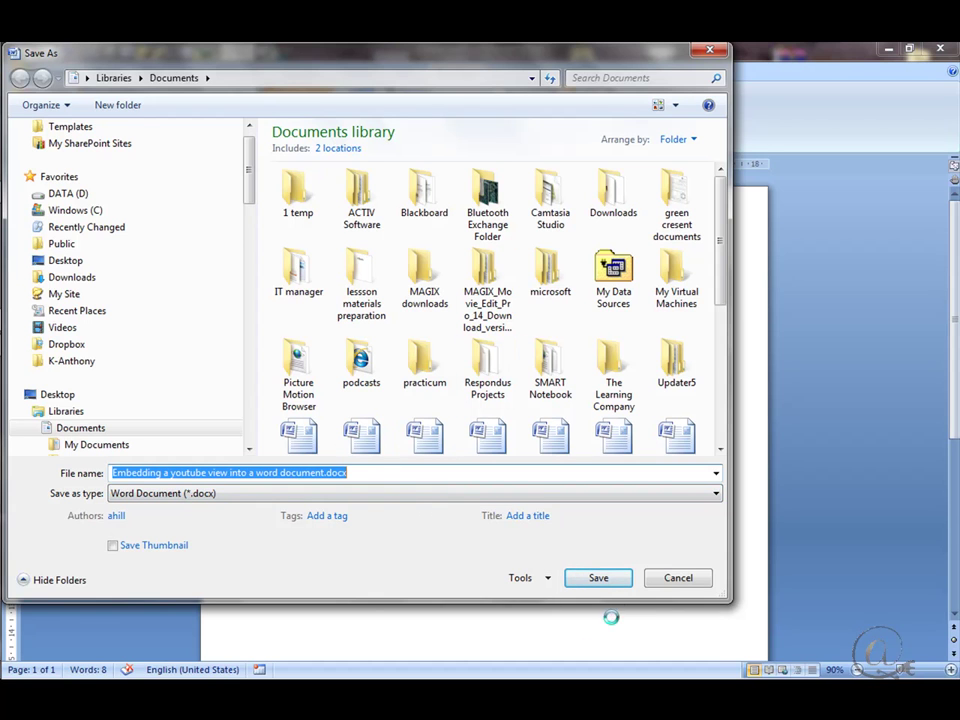
click(599, 578)
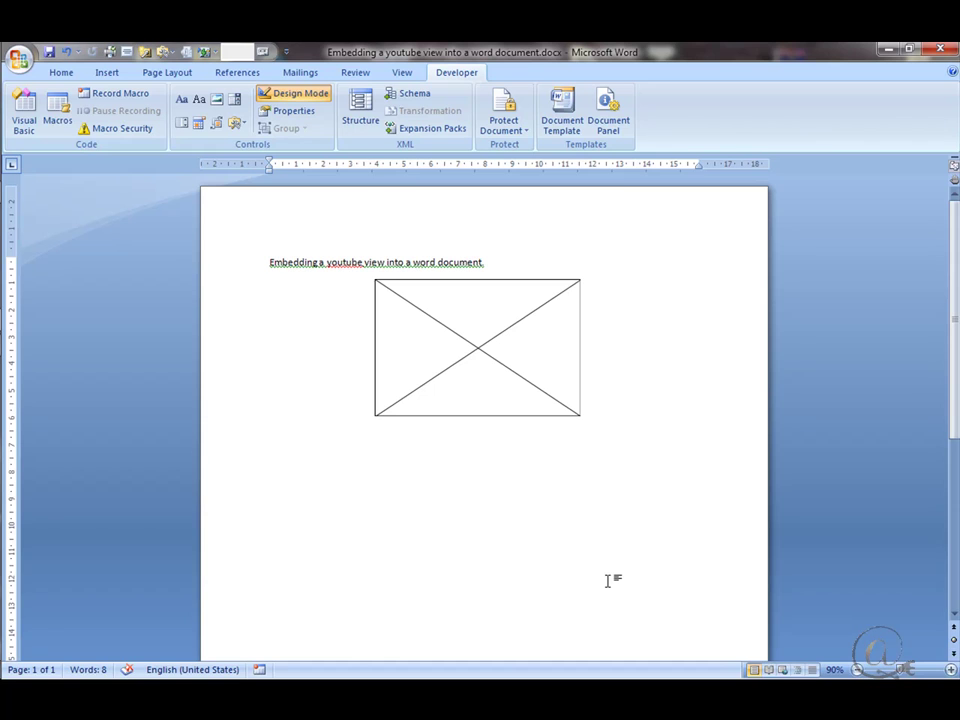
Close Word and reopen Embedding a youtube view into a word document.docx from the recent documents.
click(940, 52)
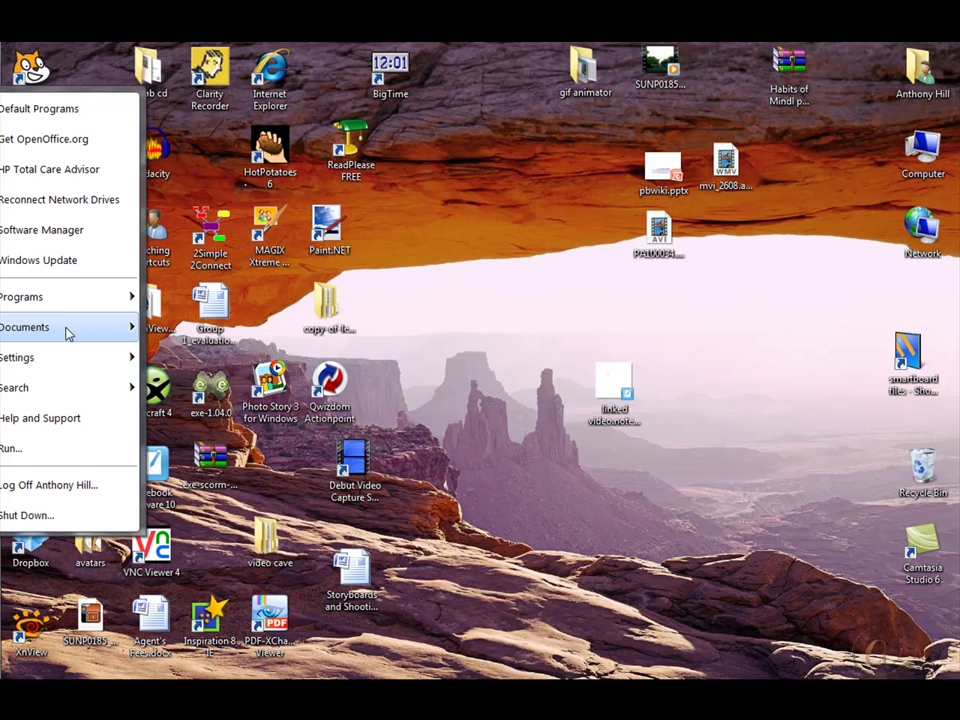
mouse_move(68, 333)
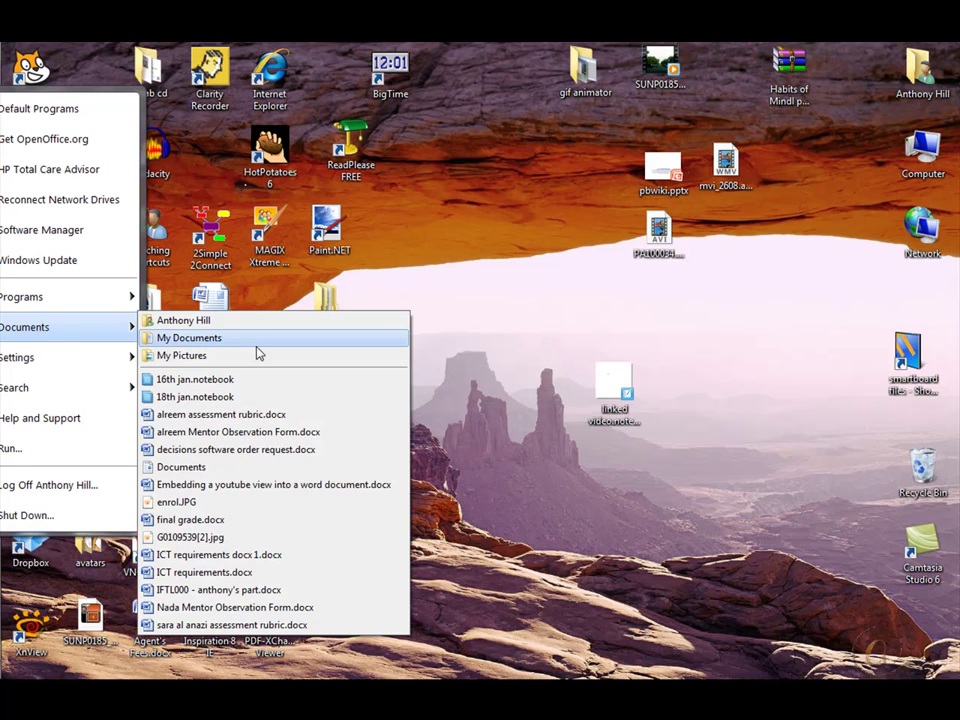
click(233, 485)
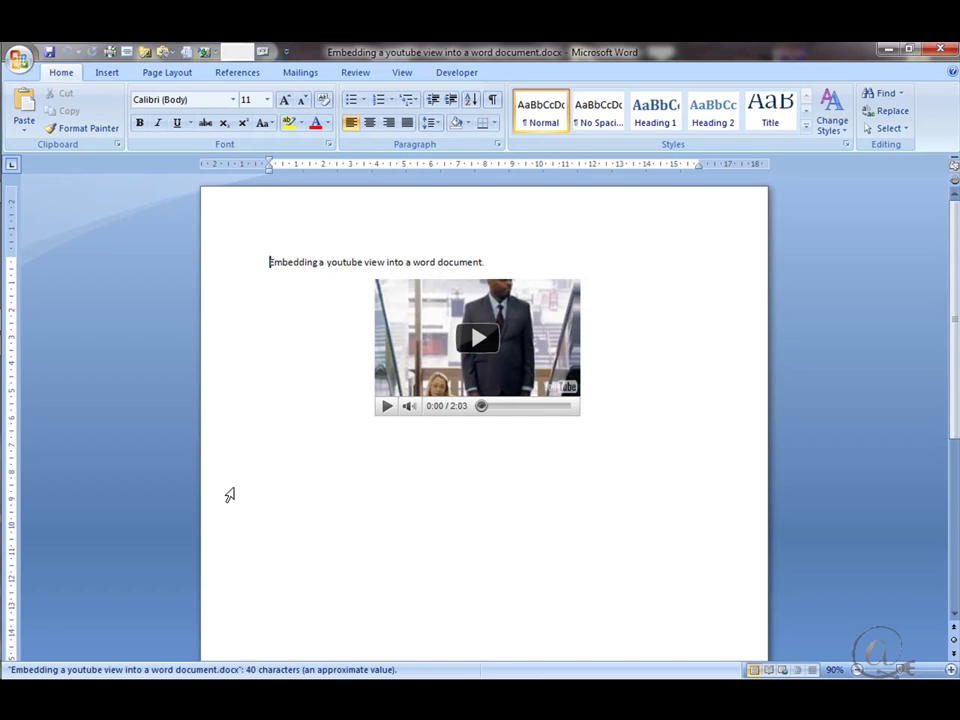
Play the embedded YouTube video in the document for a few seconds and pause it.
click(387, 408)
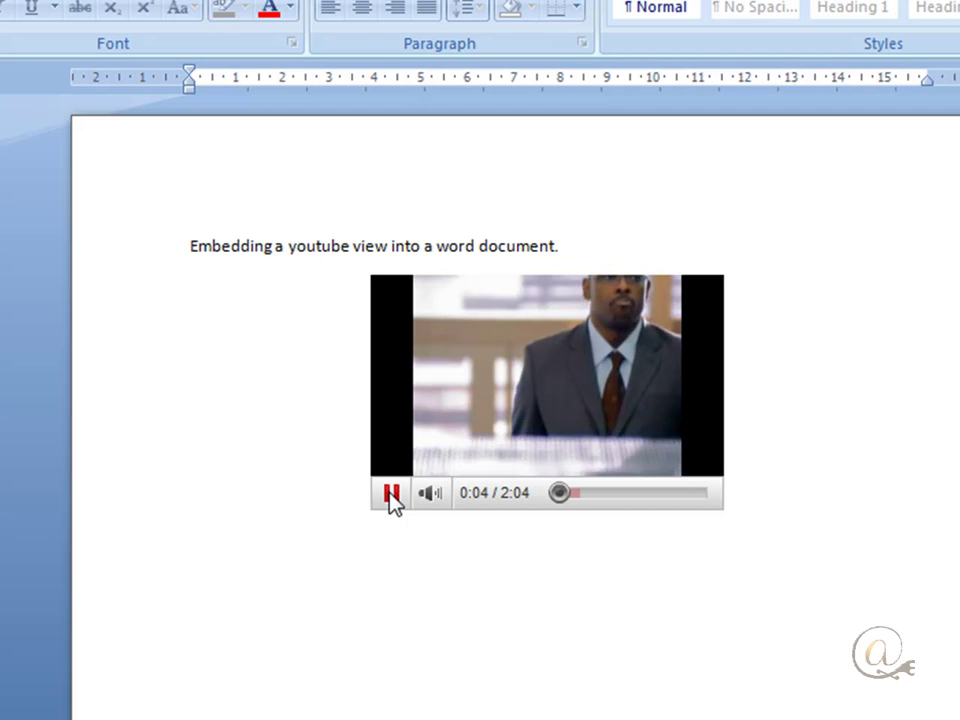
click(391, 493)
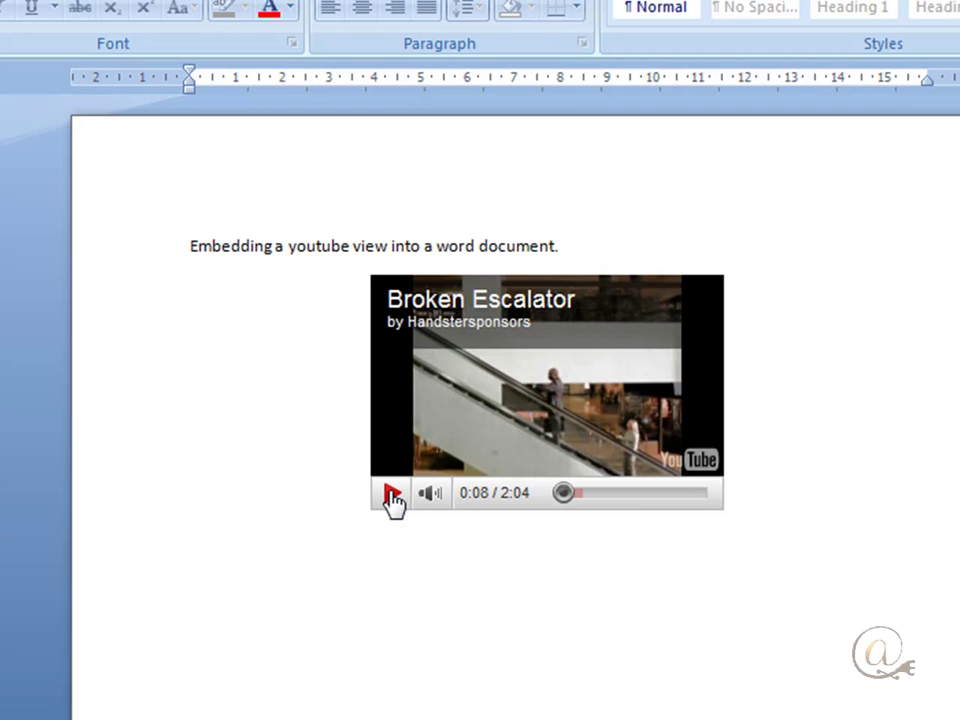